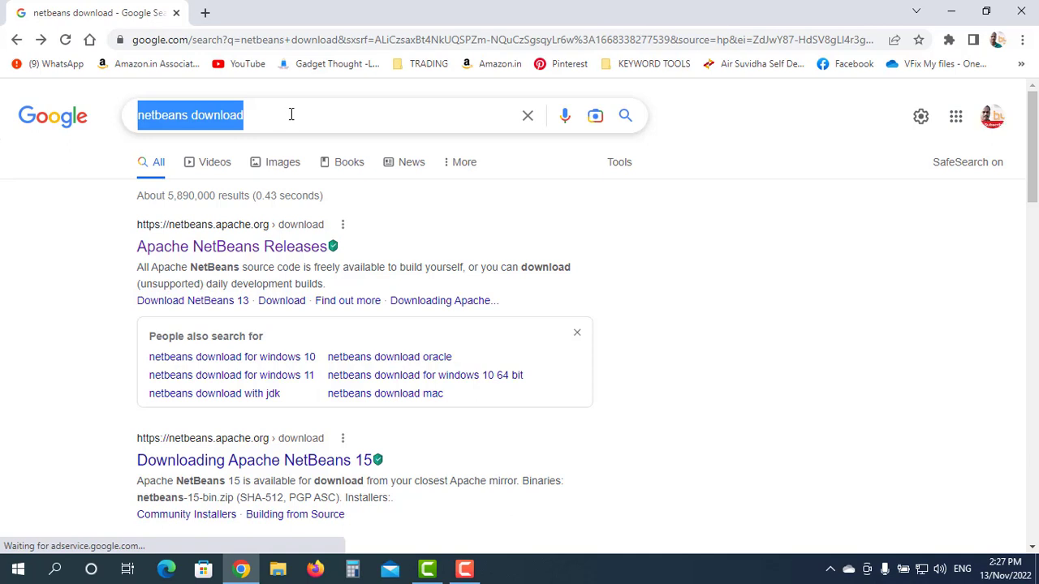
# Step: Open the Apache NetBeans Releases page from the search results and go to the Apache NetBeans 15 download page
pyautogui.click(258, 118)
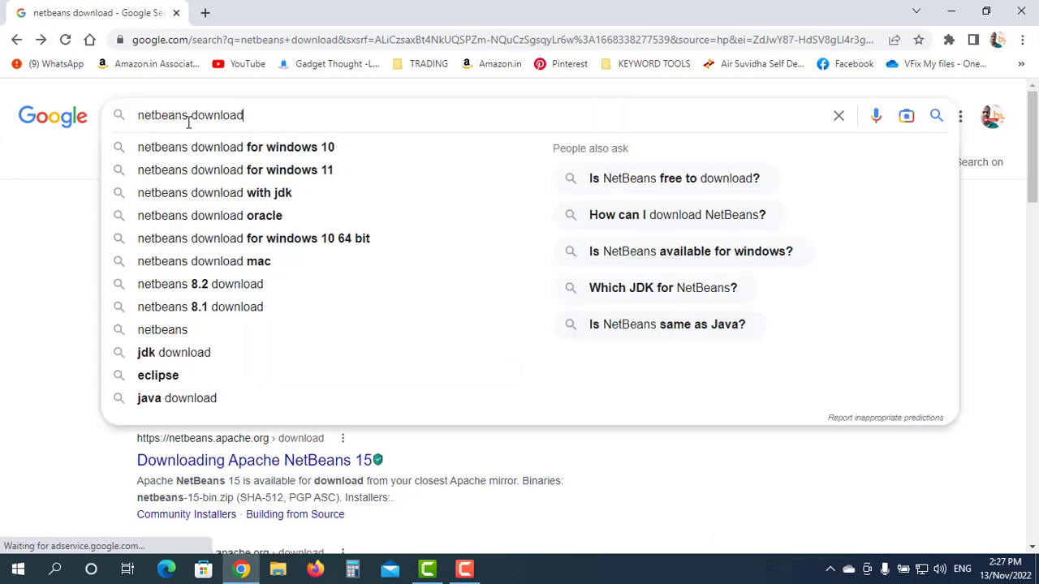
pyautogui.click(55, 190)
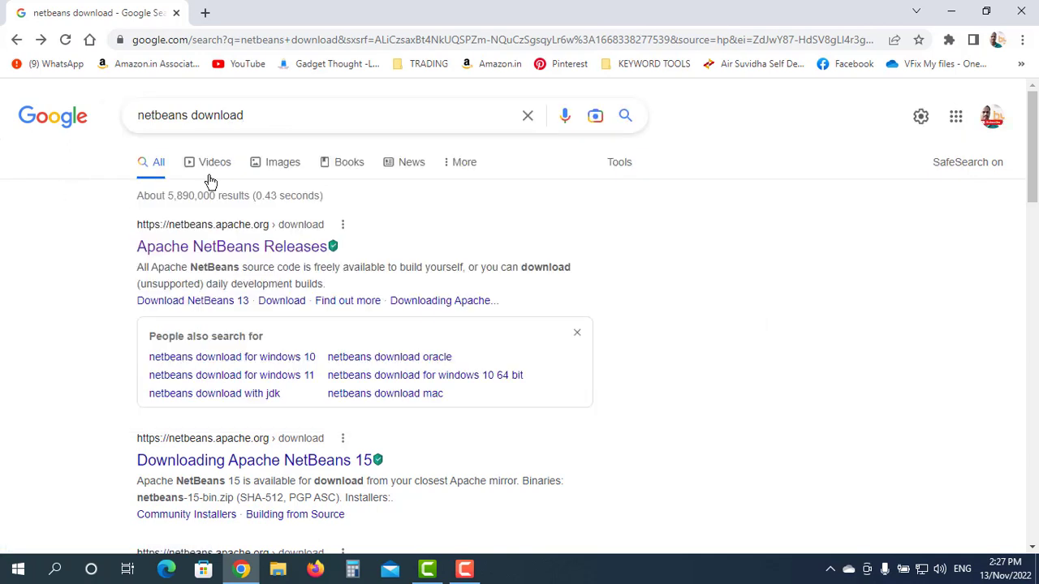
pyautogui.click(214, 248)
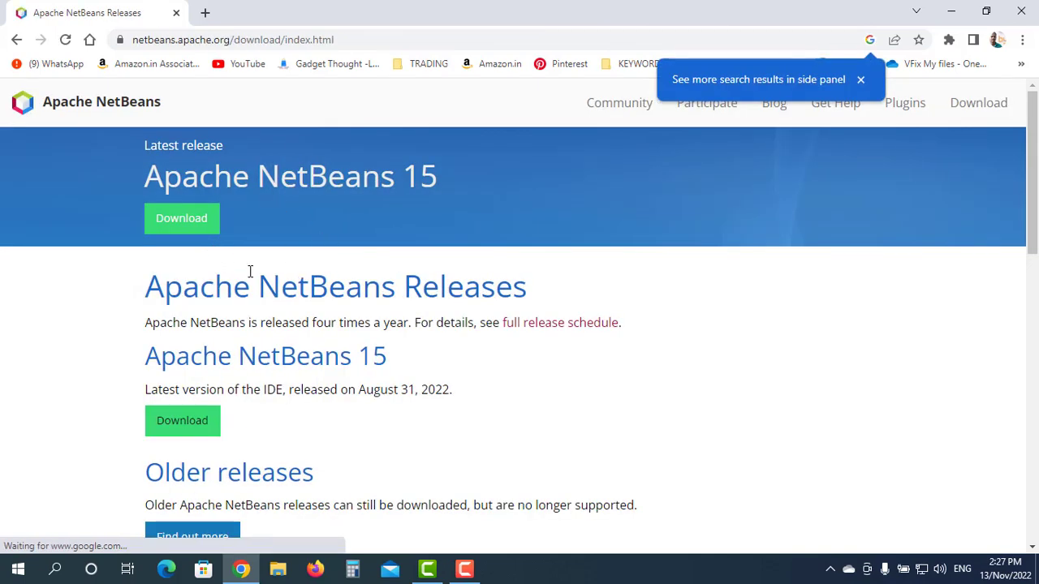
pyautogui.scroll(-2, 186, 226)
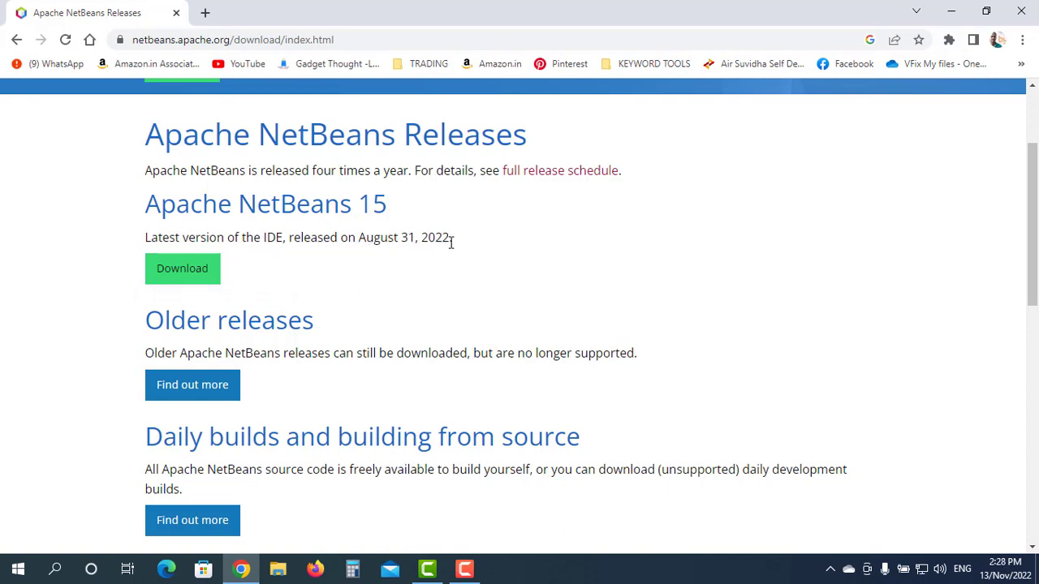
pyautogui.click(189, 272)
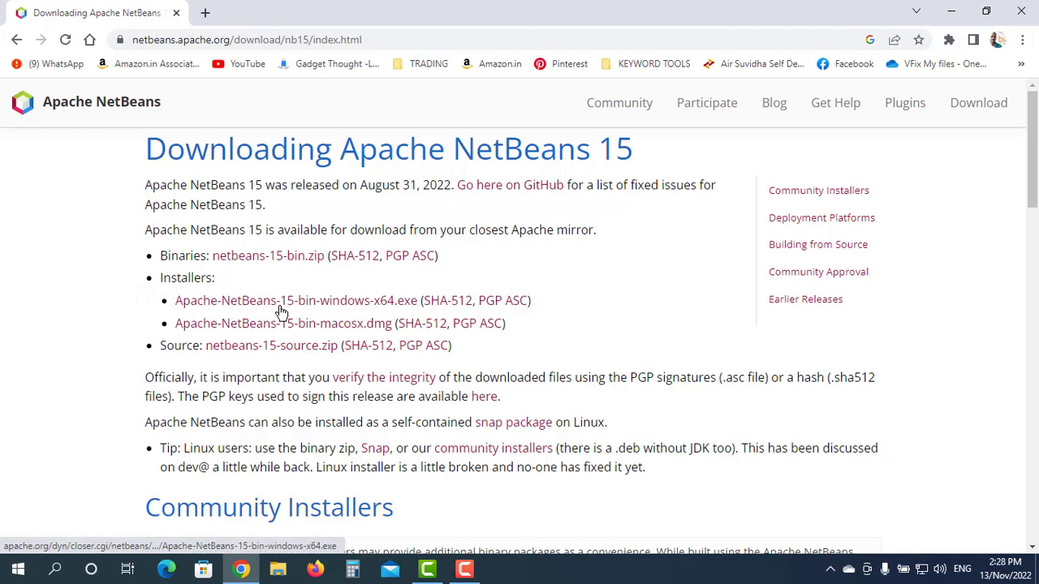
# Step: Download Apache-NetBeans-15-bin-windows-x64.exe from the suggested Apache mirror and open the folder containing it
pyautogui.click(374, 302)
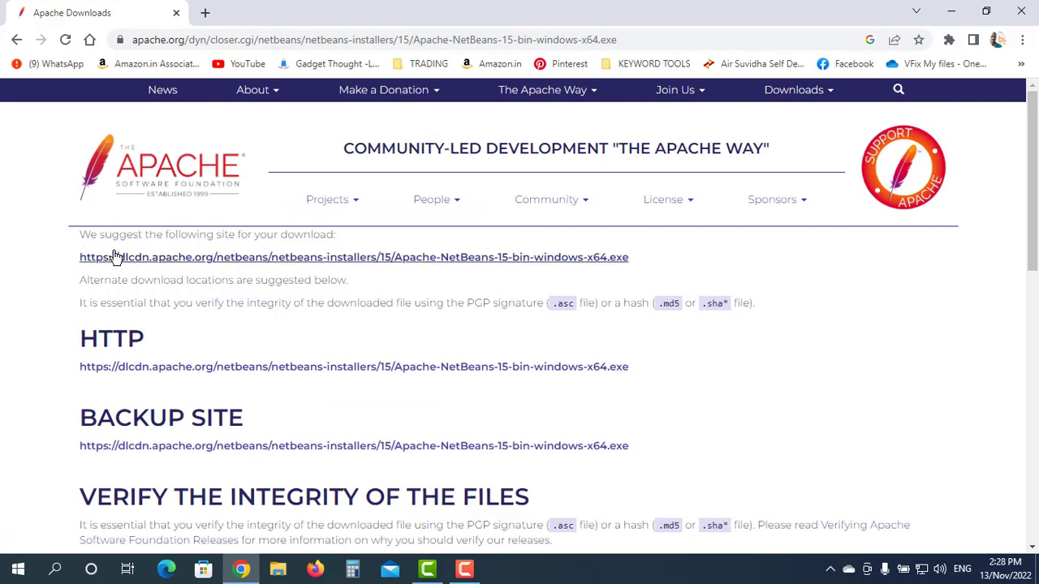
pyautogui.click(410, 258)
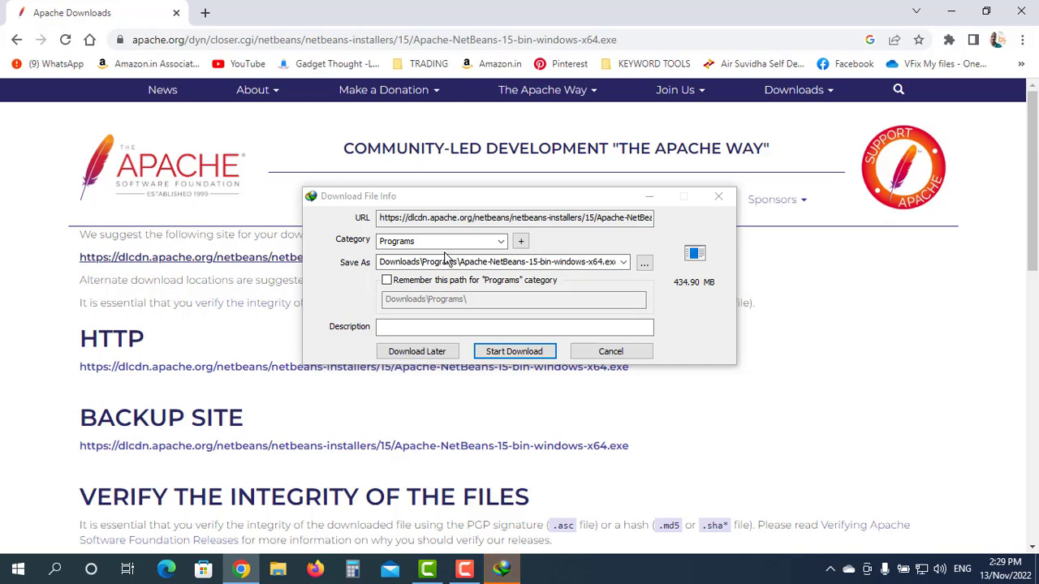
pyautogui.click(521, 354)
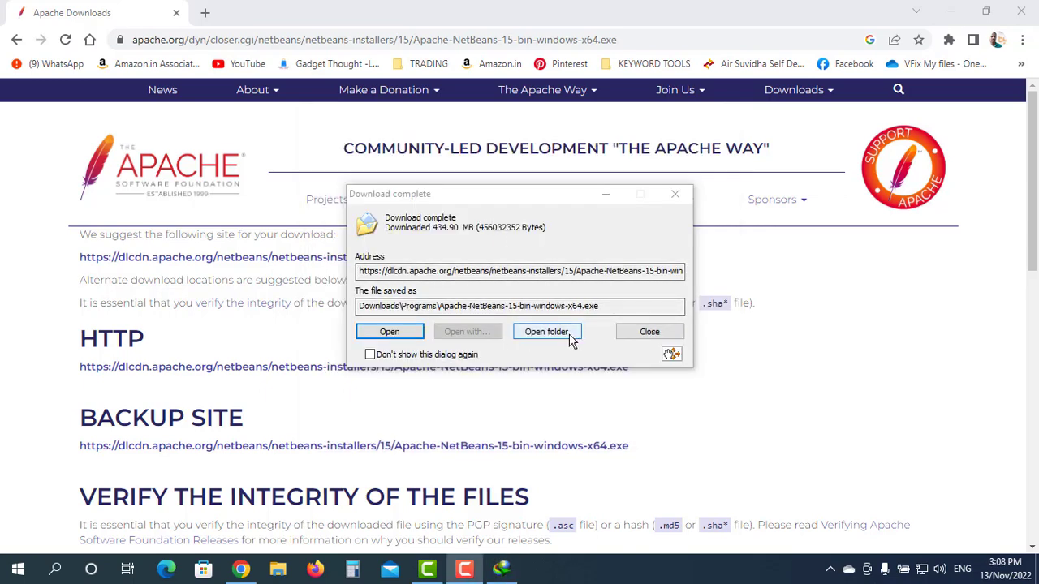
pyautogui.click(951, 12)
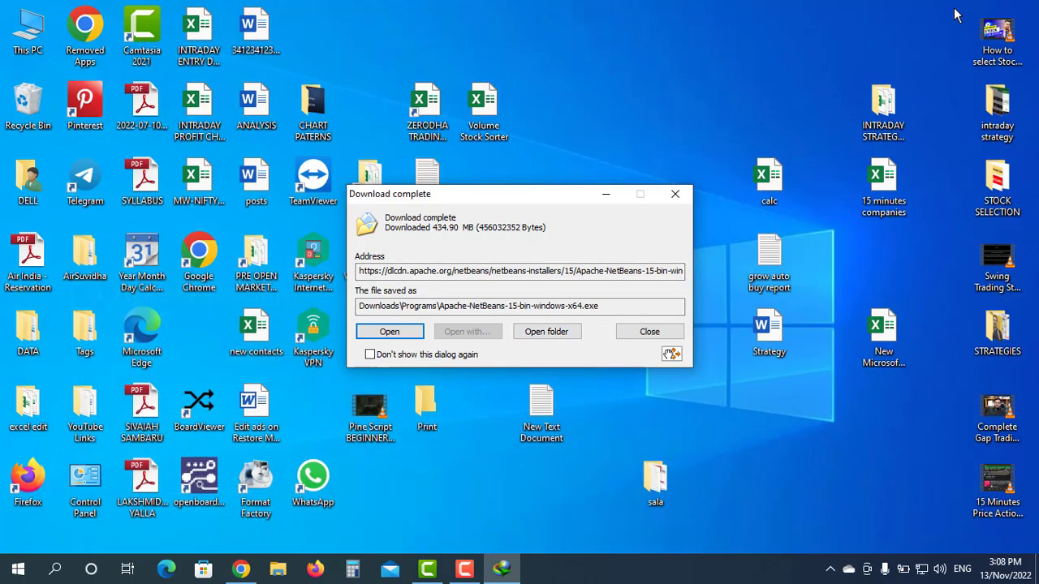
pyautogui.click(548, 333)
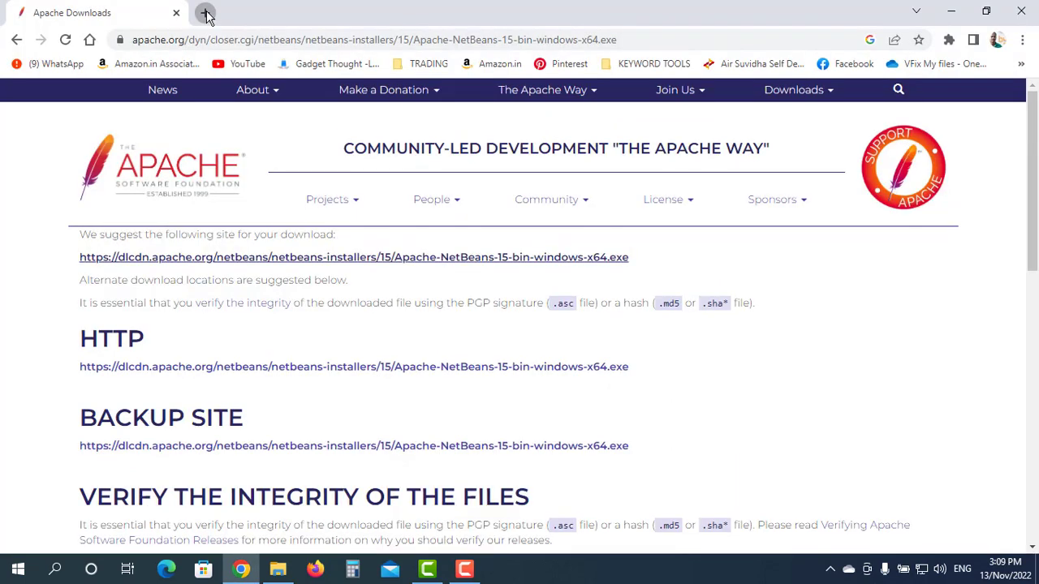
# Step: Search Google for "download jdk" in a new browser tab
pyautogui.click(204, 13)
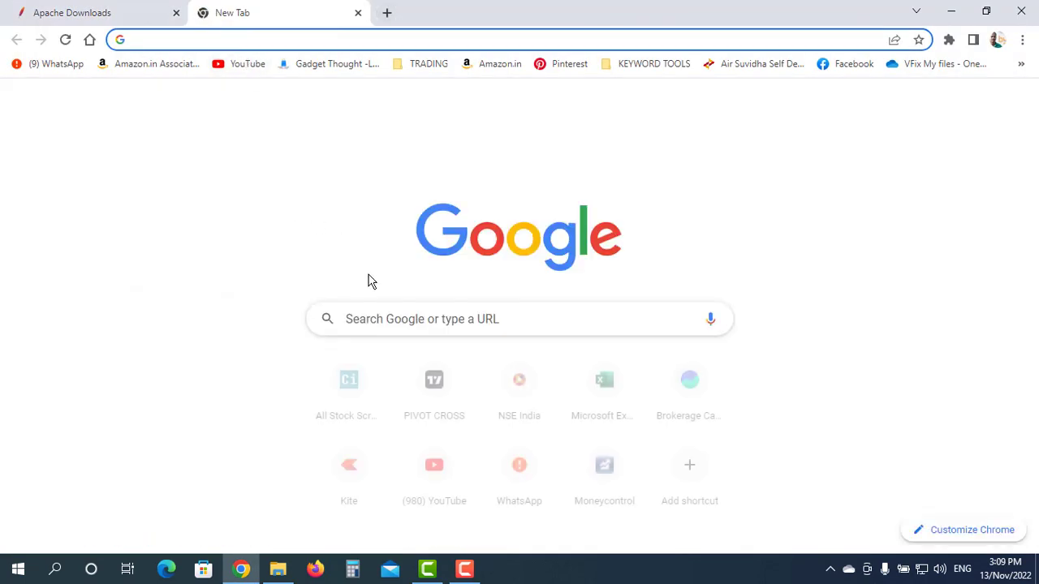
pyautogui.click(373, 315)
pyautogui.write('do')
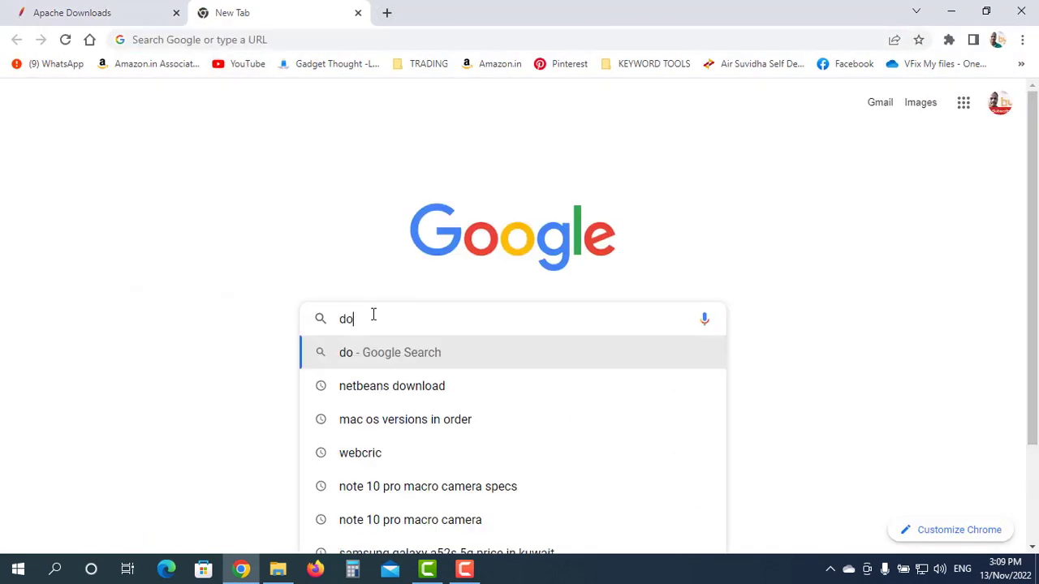
pyautogui.write('wnload')
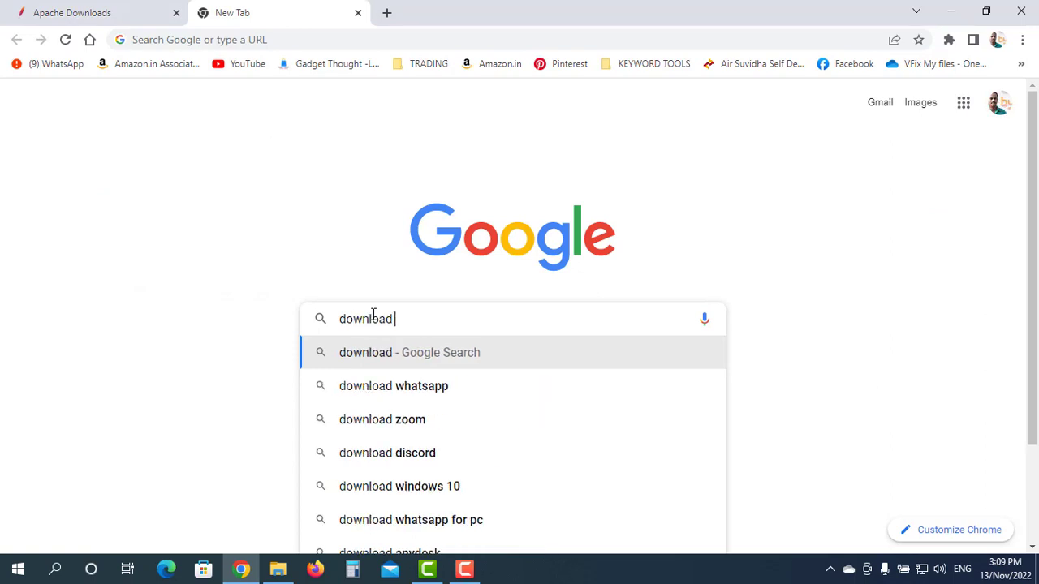
pyautogui.write(' jdk')
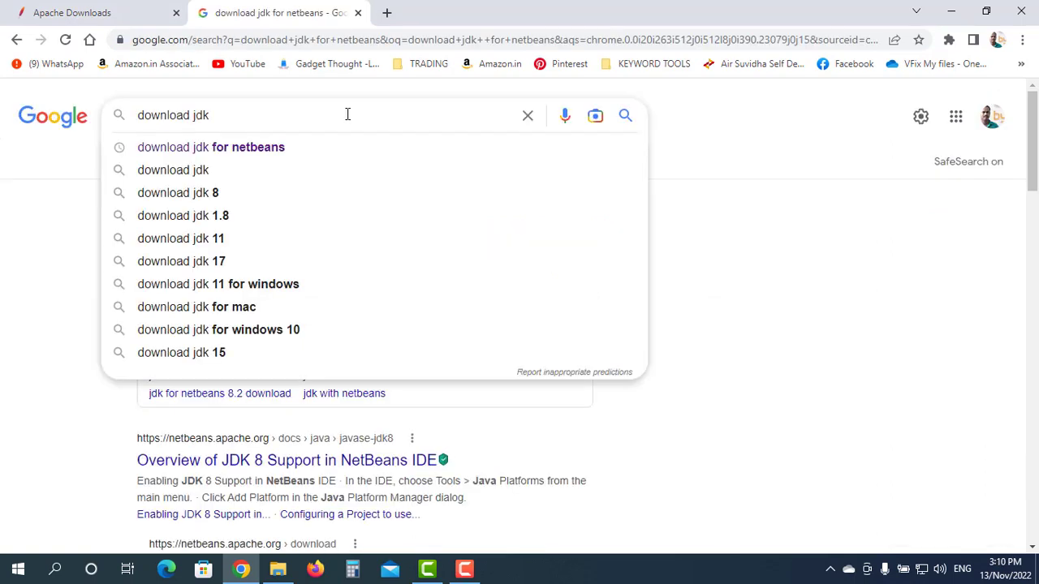
pyautogui.press('Return')
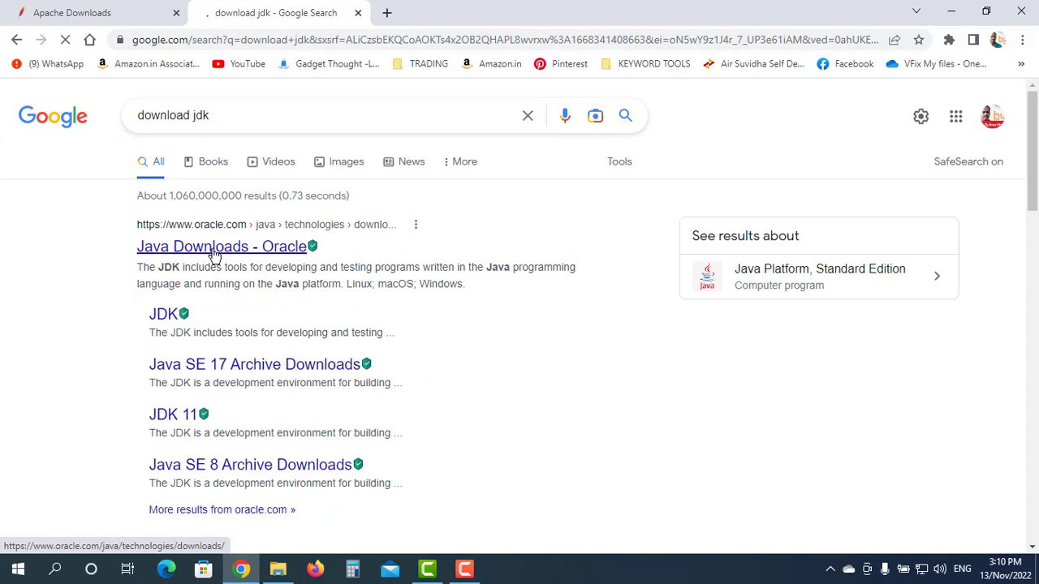
# Step: Open Oracle's Java Downloads search result in a separate tab and switch to it
pyautogui.rightClick(239, 248)
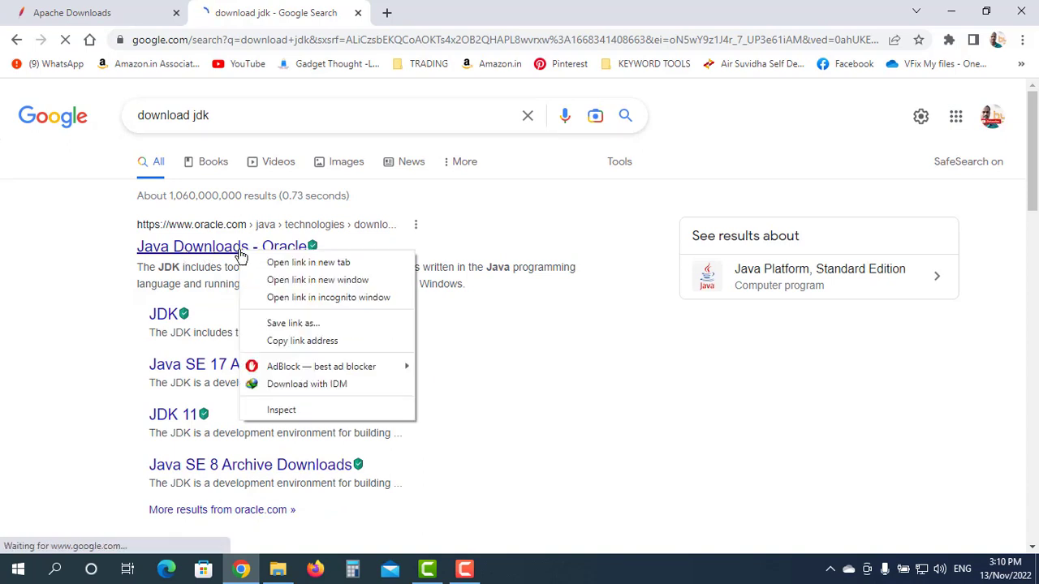
pyautogui.click(308, 262)
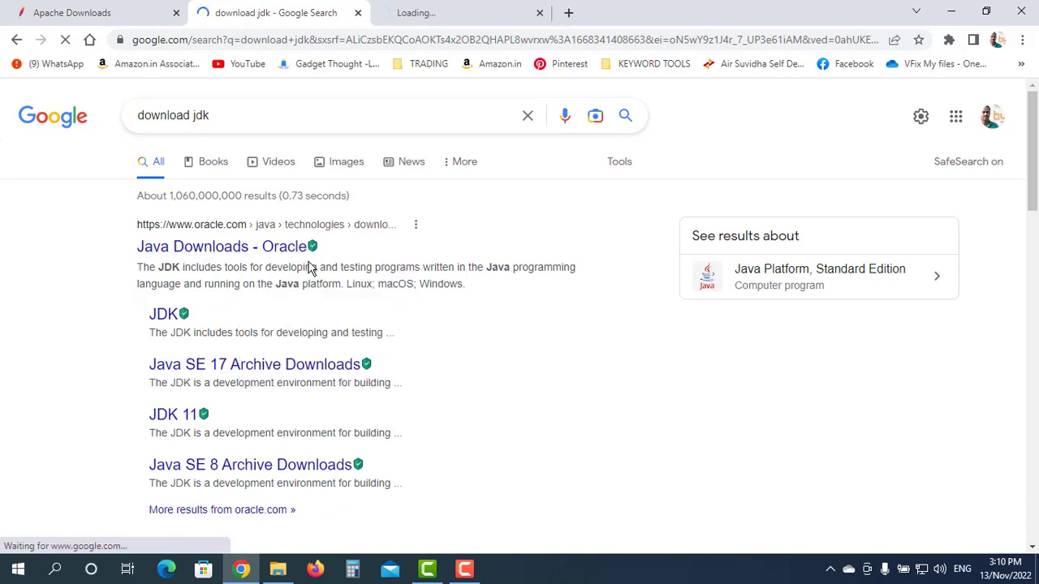
pyautogui.click(434, 15)
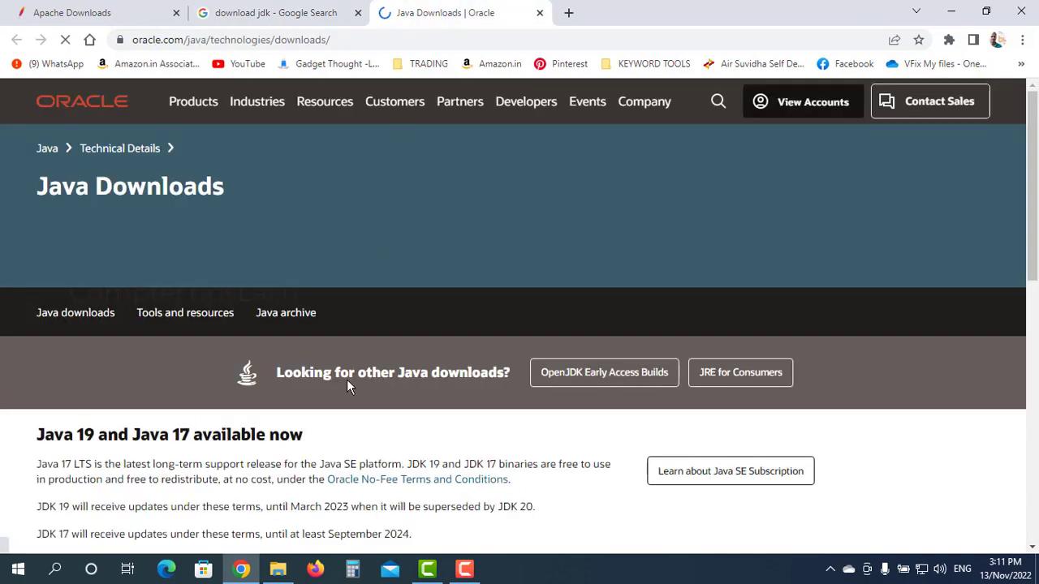
# Step: Show the Windows files for Java SE Development Kit 19.0.1 and download the x64 Installer, jdk-19_windows-x64_bin.exe
pyautogui.scroll(-1, 348, 380)
pyautogui.scroll(-3, 348, 380)
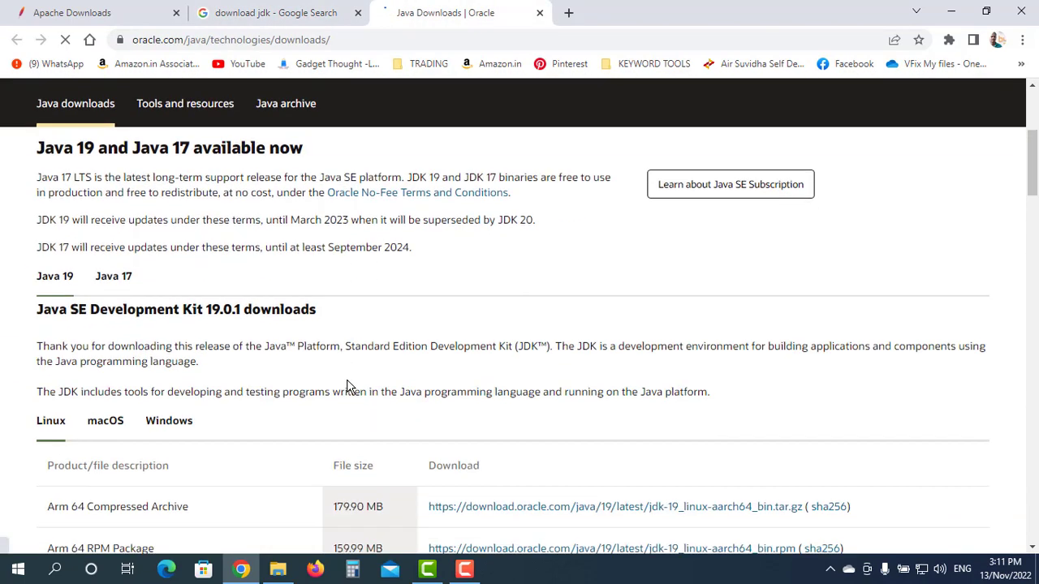
pyautogui.scroll(-2, 348, 382)
pyautogui.scroll(2, 347, 386)
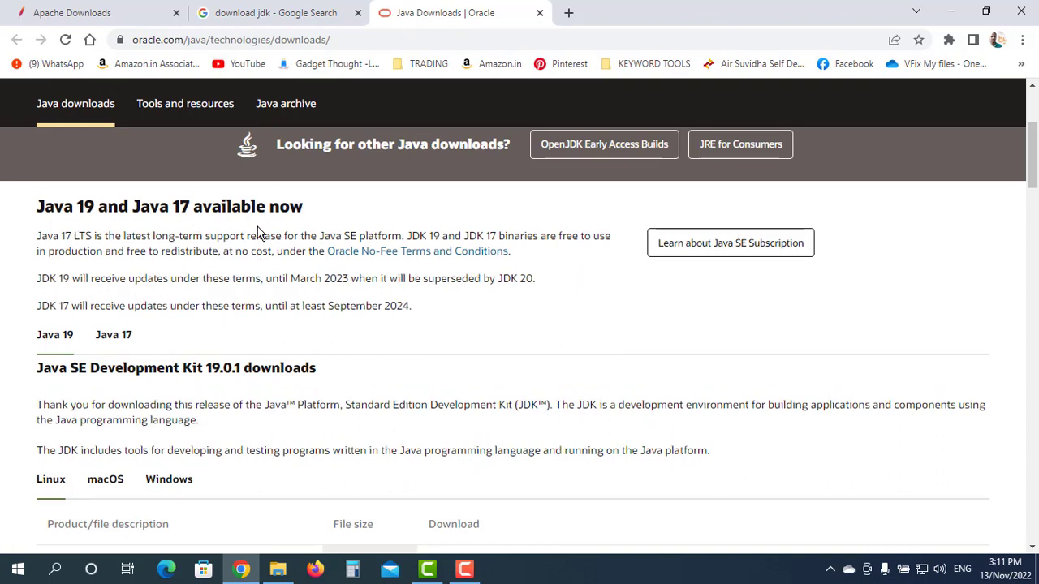
pyautogui.scroll(-2, 284, 308)
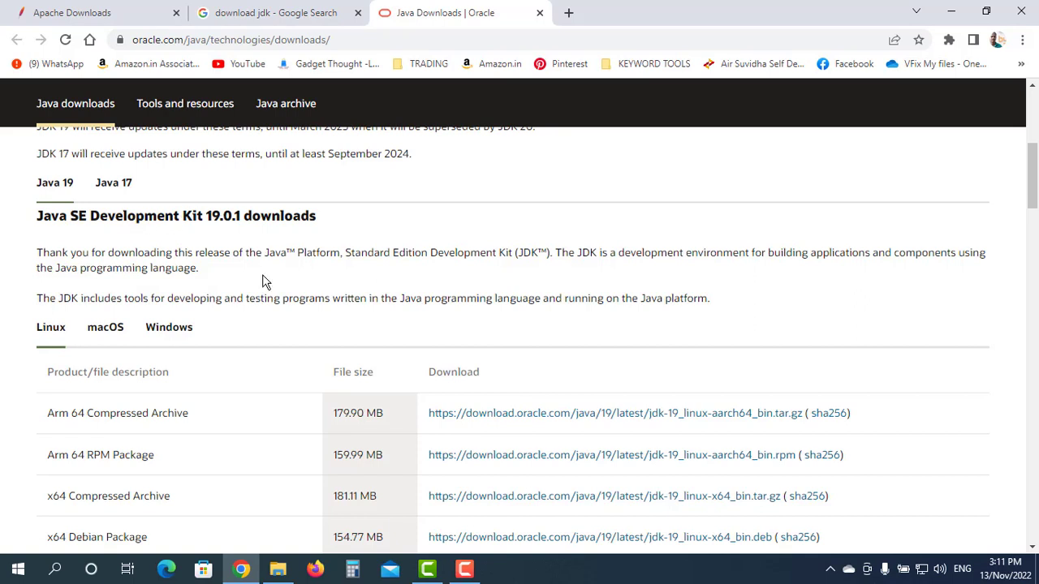
pyautogui.scroll(-2, 401, 354)
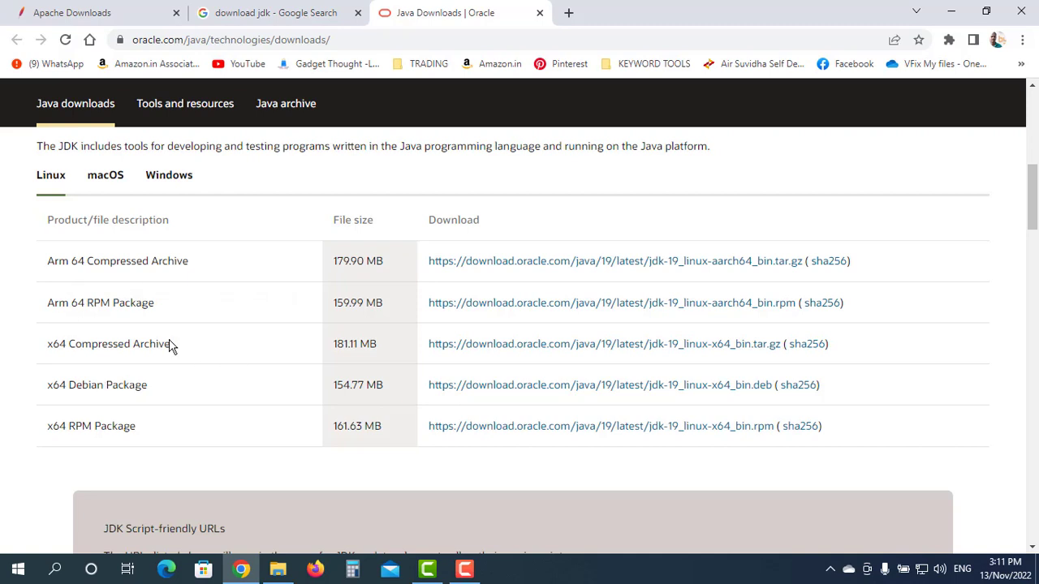
pyautogui.click(172, 177)
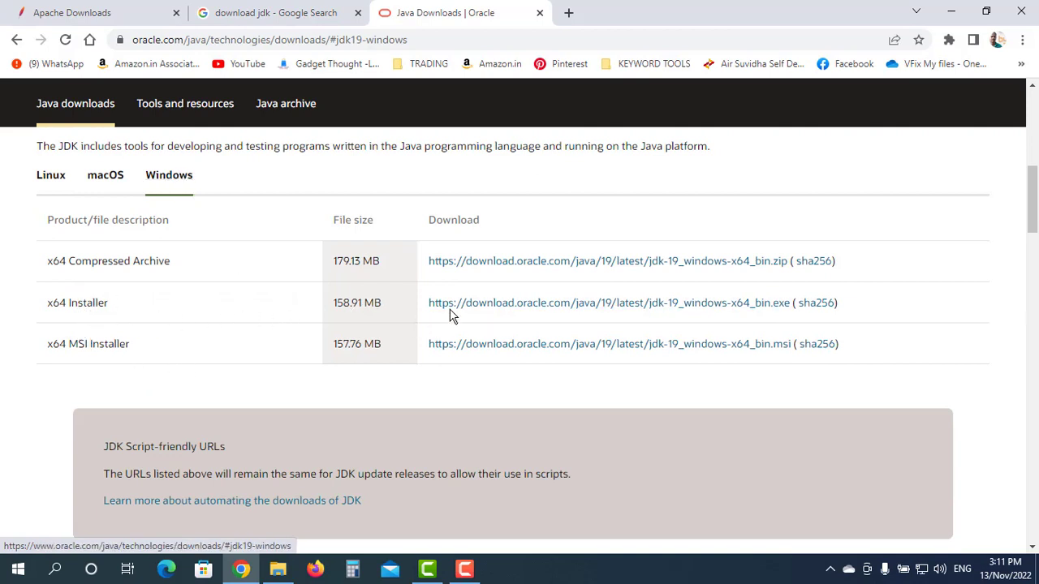
pyautogui.click(565, 310)
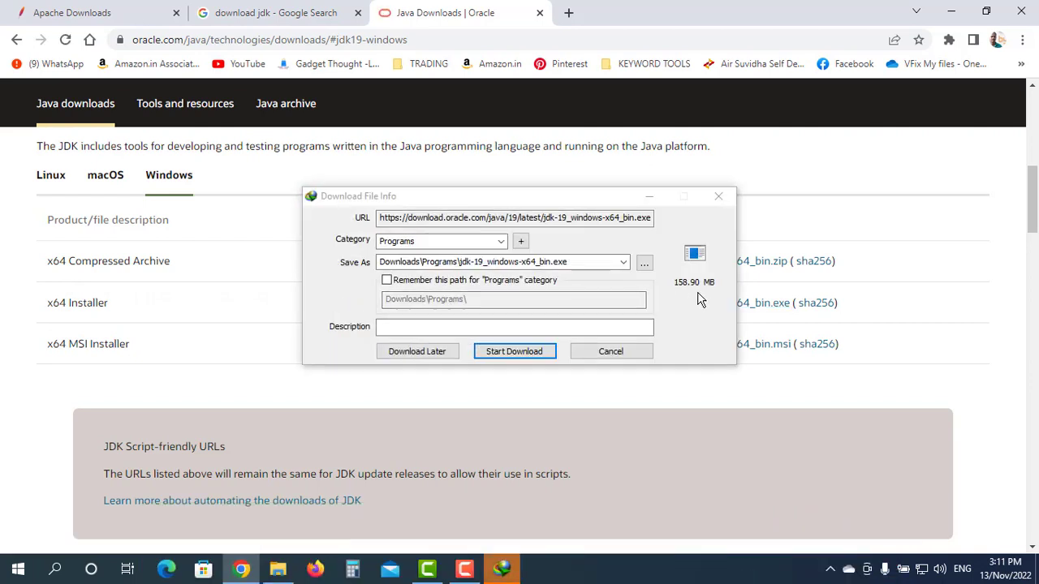
pyautogui.click(514, 352)
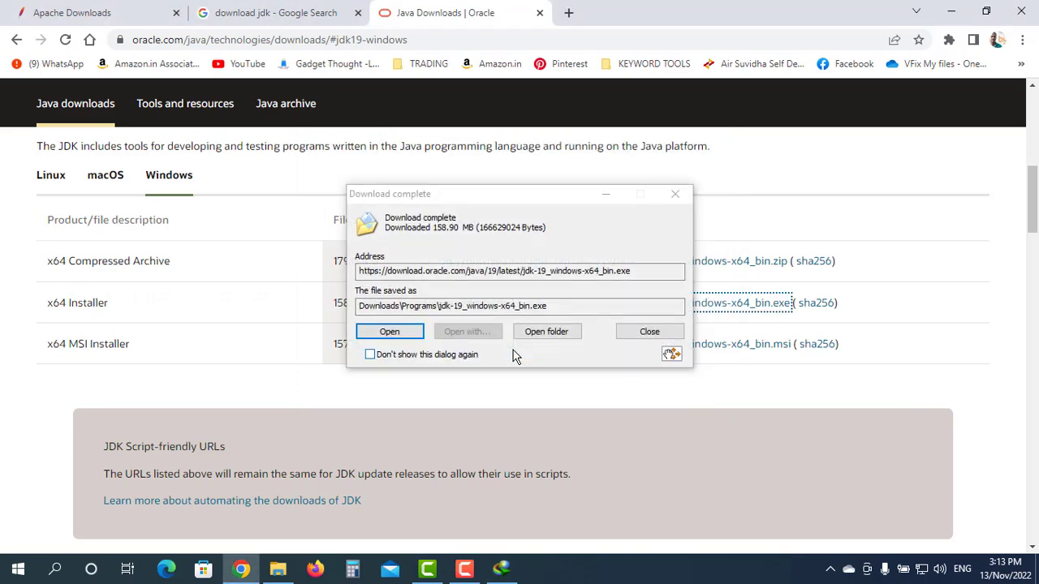
# Step: Open the folder containing the downloaded JDK and run jdk-19_windows-x64_bin as administrator
pyautogui.click(555, 332)
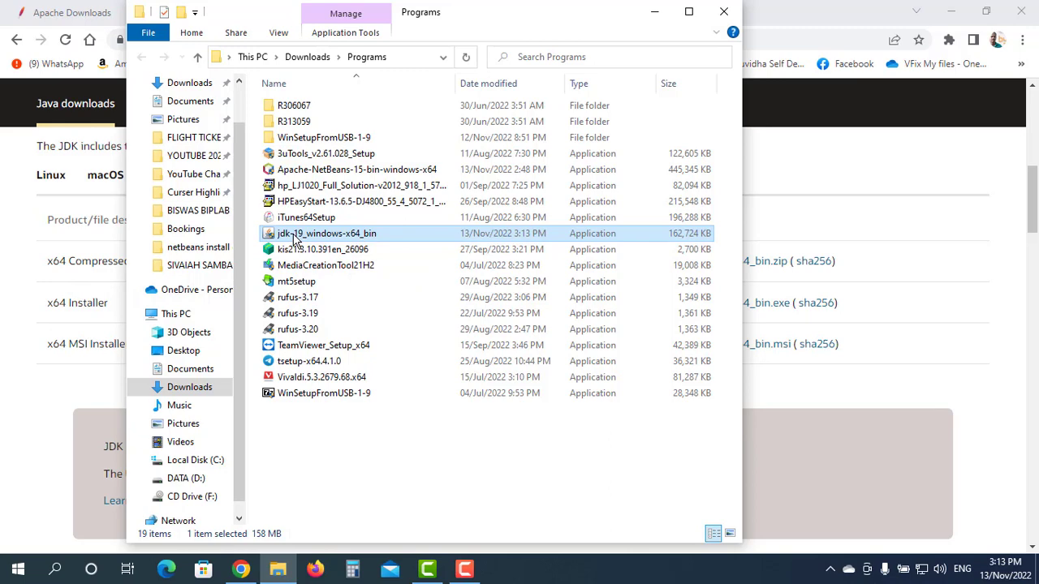
pyautogui.rightClick(294, 236)
pyautogui.click(380, 188)
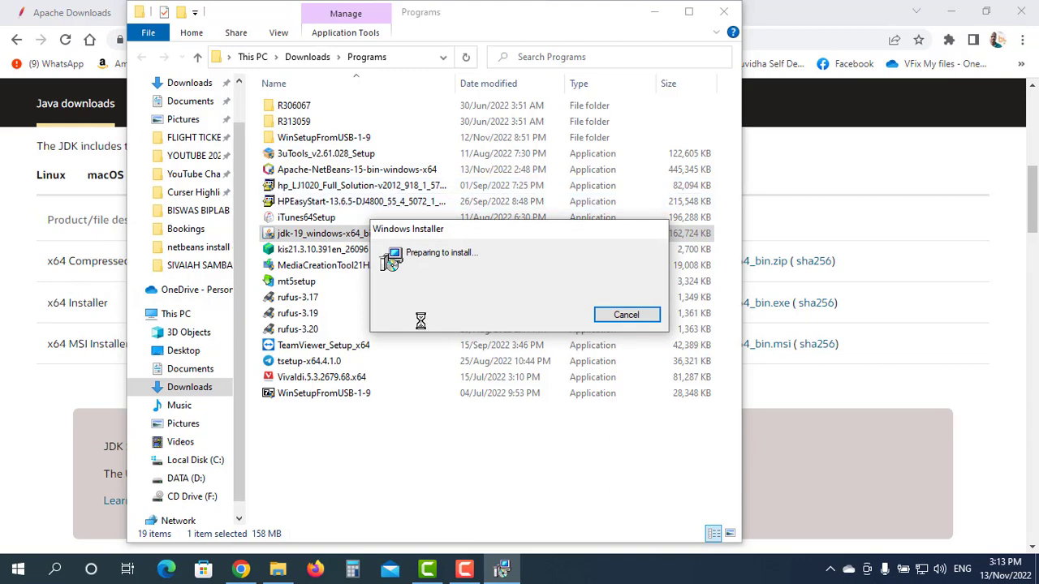
# Step: Install Java SE Development Kit 19.0.1 with the default destination folder and close the finished wizard
pyautogui.click(595, 407)
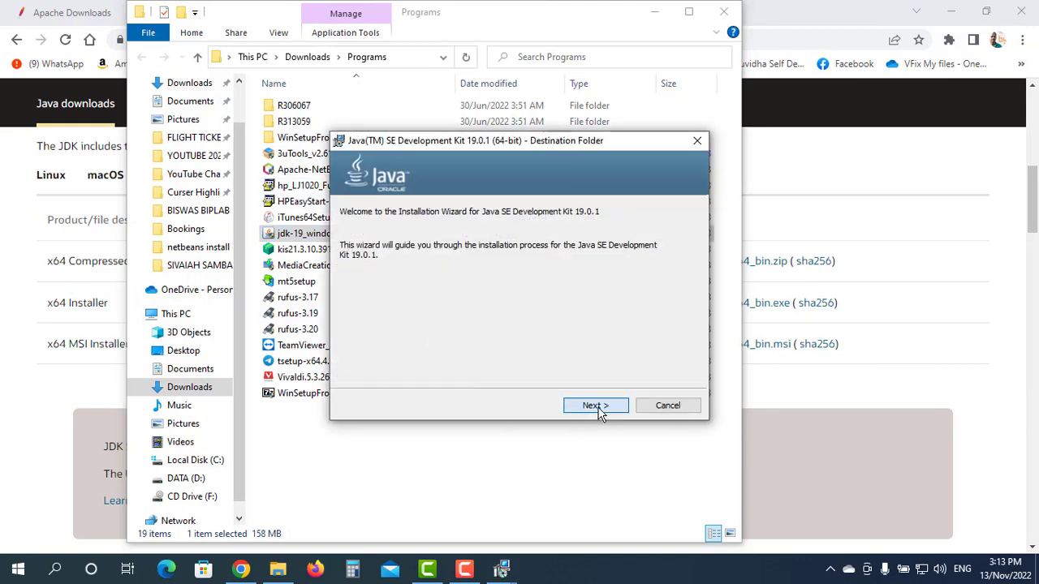
pyautogui.click(594, 406)
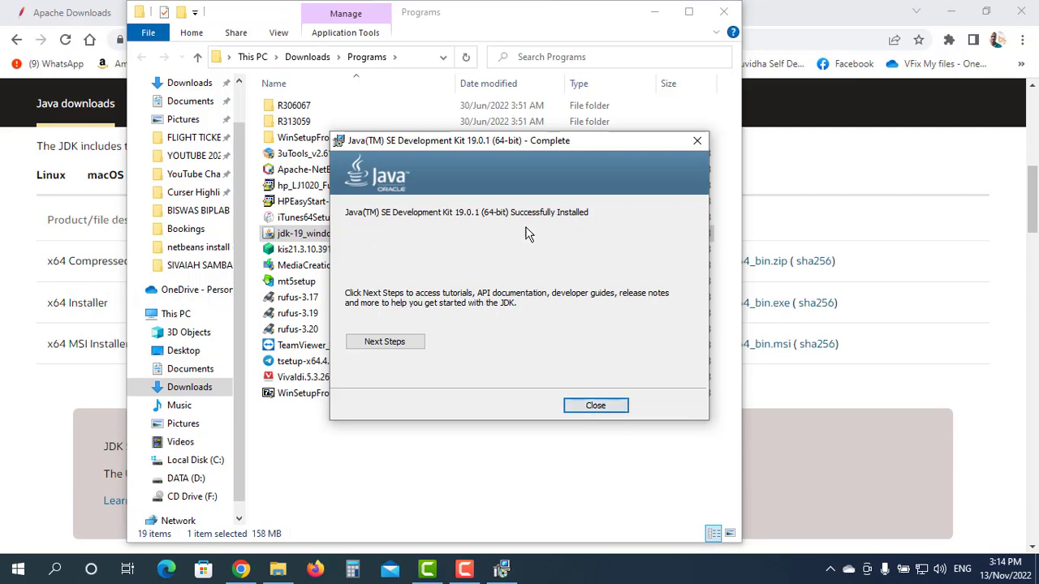
pyautogui.click(596, 407)
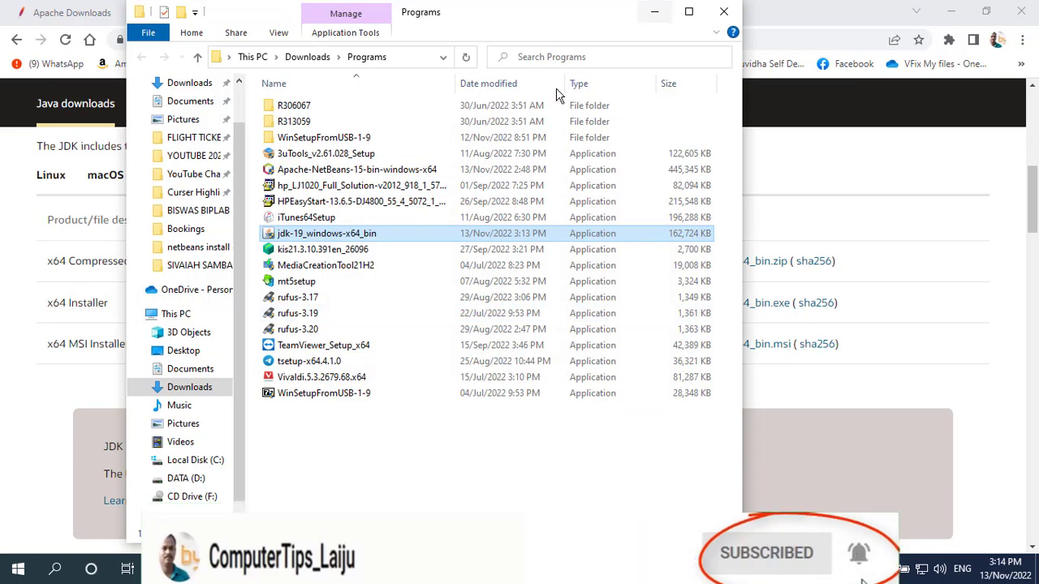
# Step: Run Apache-NetBeans-15-bin-windows-x64 as administrator, keep the default packs and runtimes, and accept the license terms
pyautogui.click(280, 173)
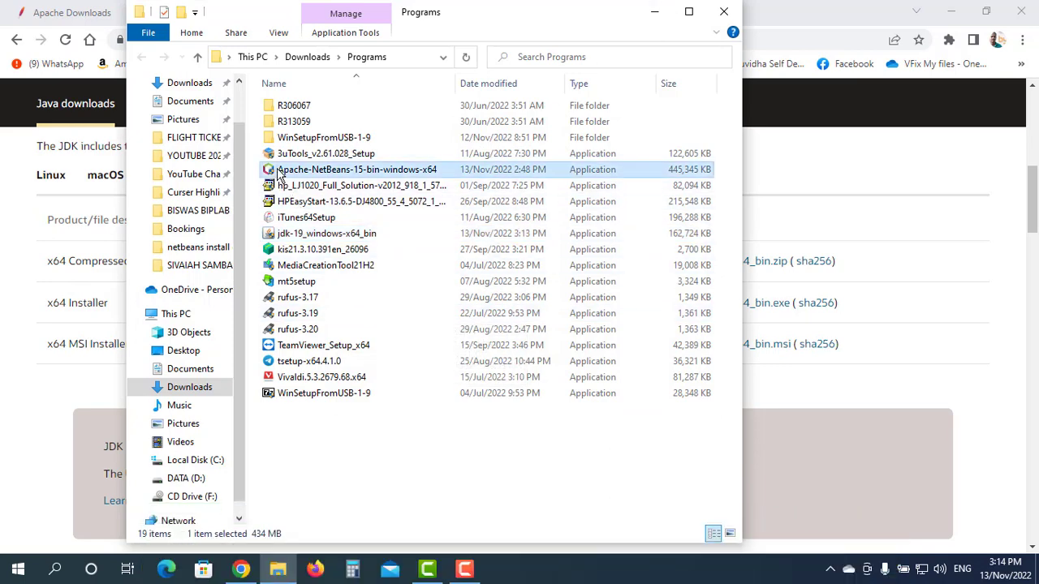
pyautogui.rightClick(280, 174)
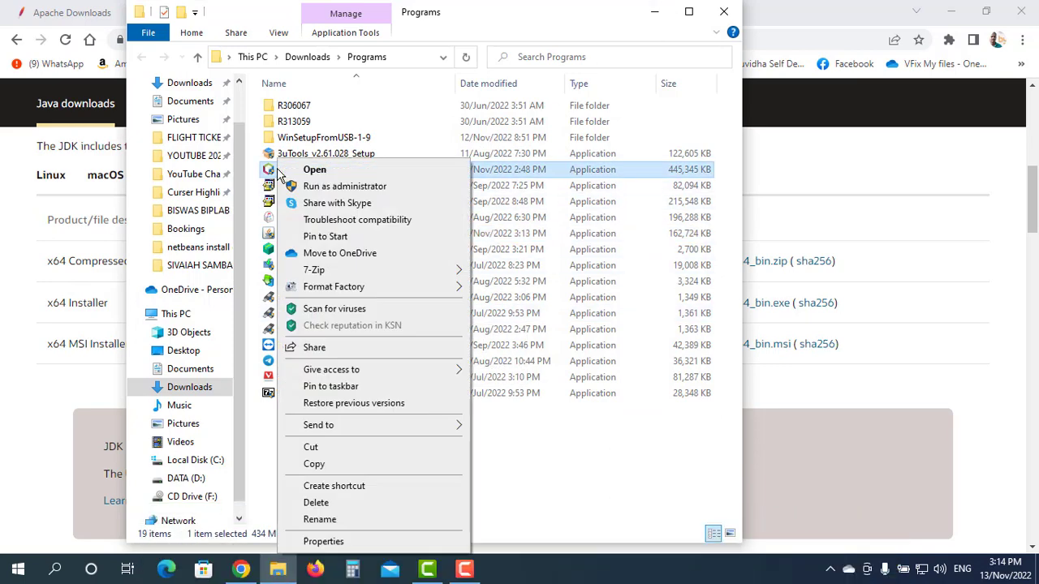
pyautogui.click(333, 187)
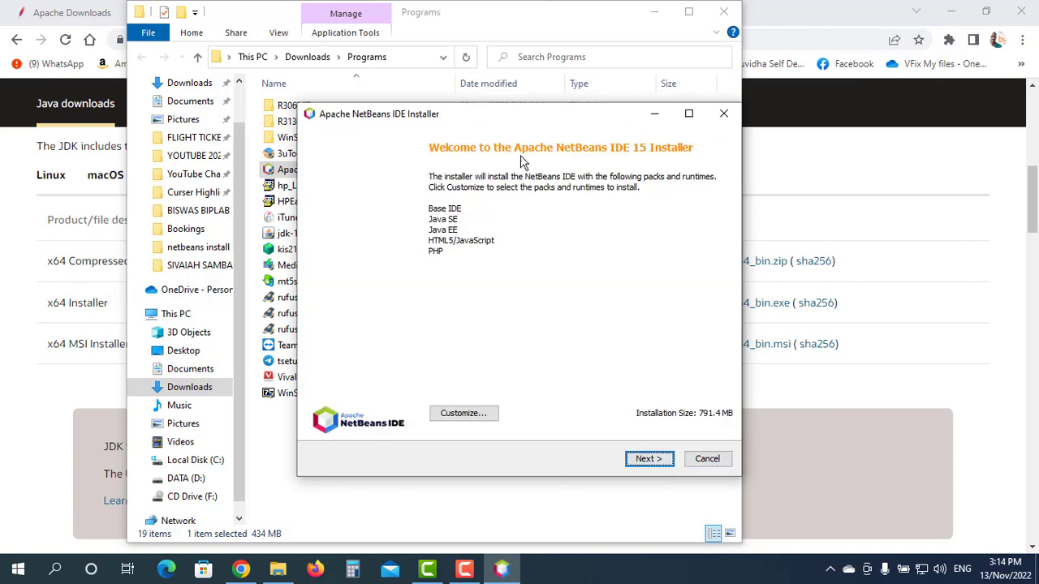
pyautogui.click(657, 473)
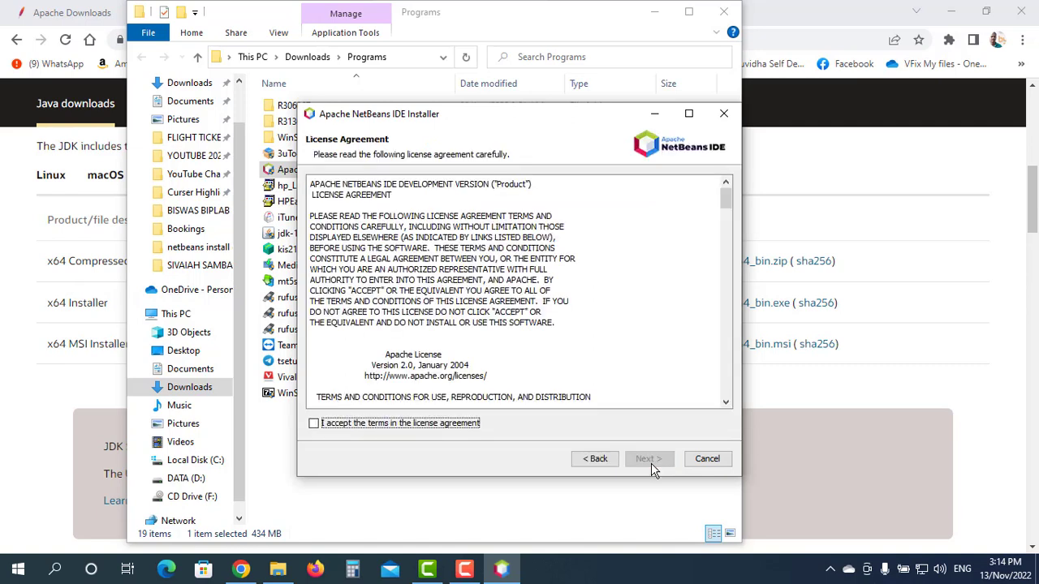
pyautogui.click(317, 423)
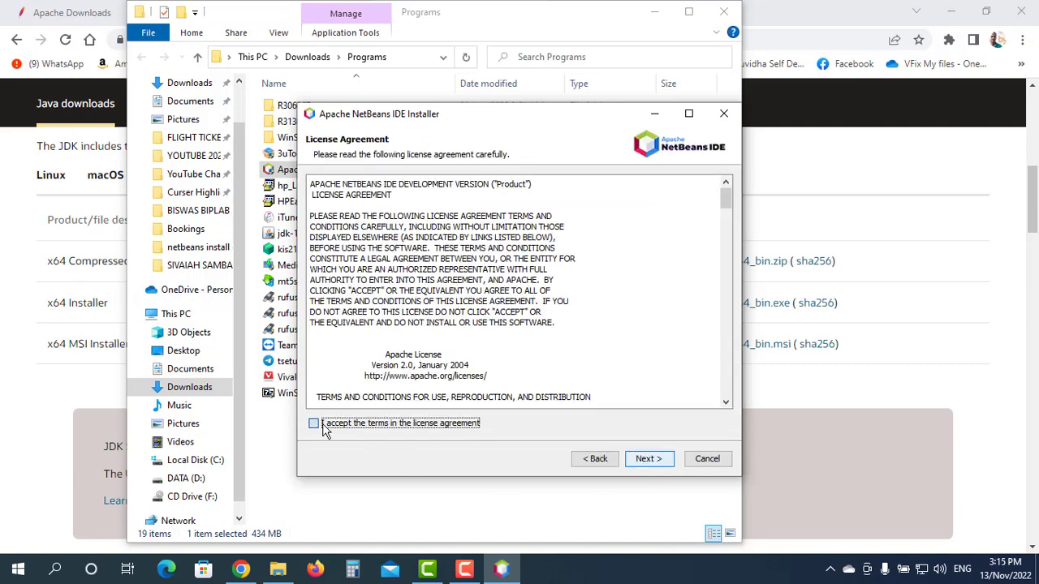
# Step: Install Apache NetBeans IDE 15 to C:\Program Files\NetBeans-15 using jdk-19, keeping Check for Updates enabled, and close the finished installer
pyautogui.click(654, 467)
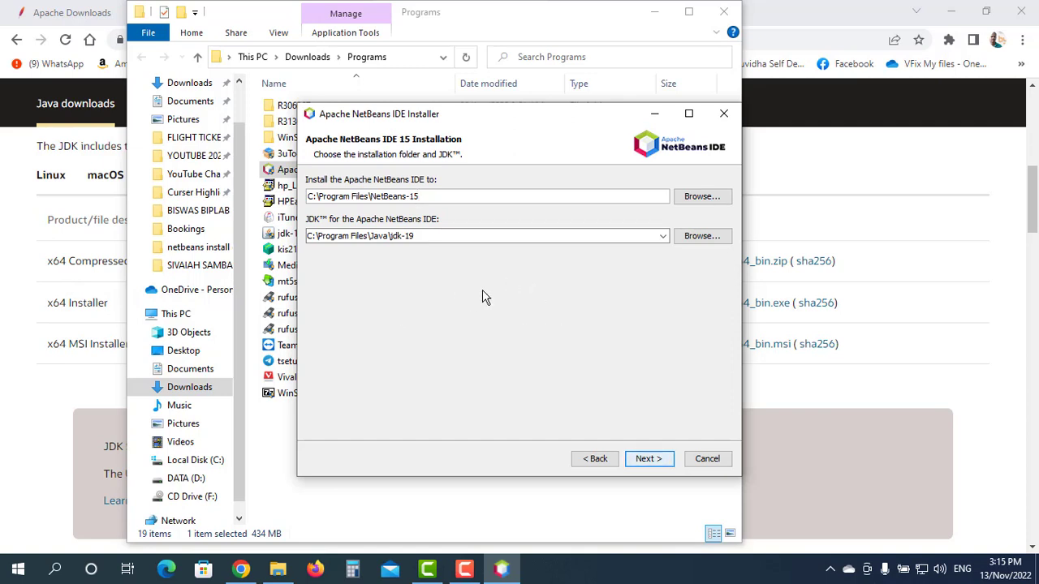
pyautogui.click(650, 459)
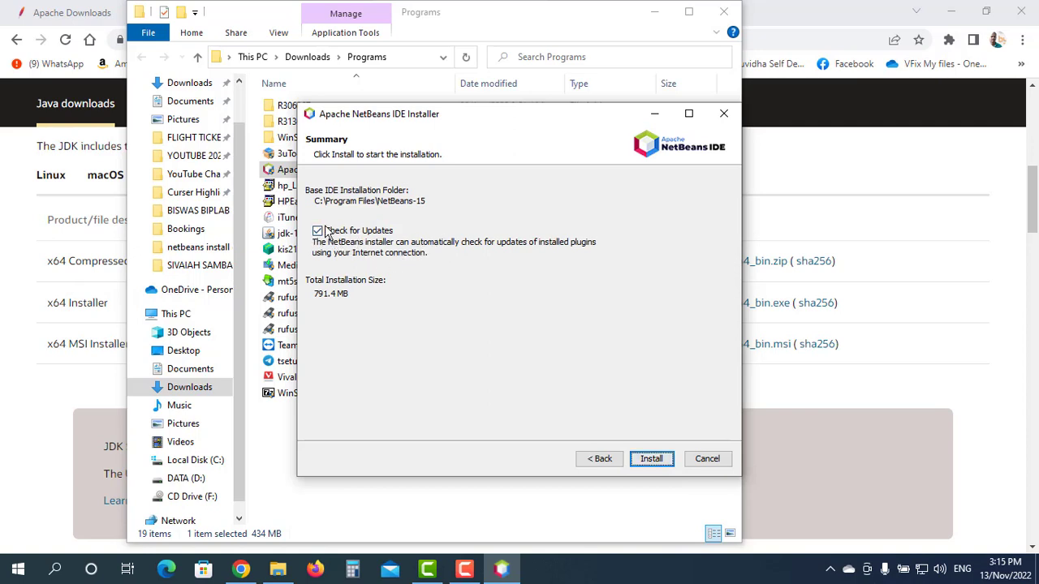
pyautogui.click(652, 460)
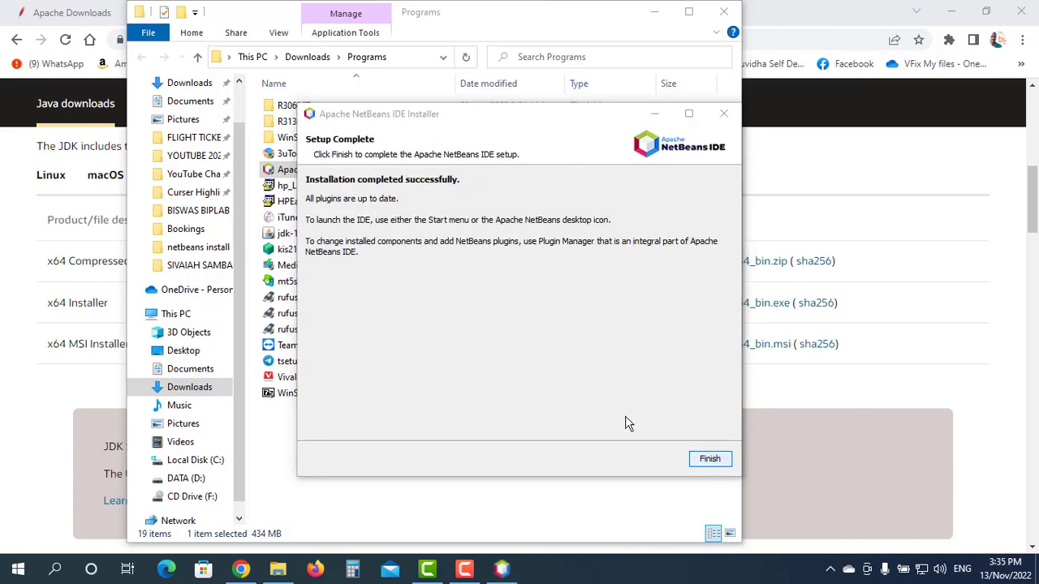
pyautogui.click(706, 460)
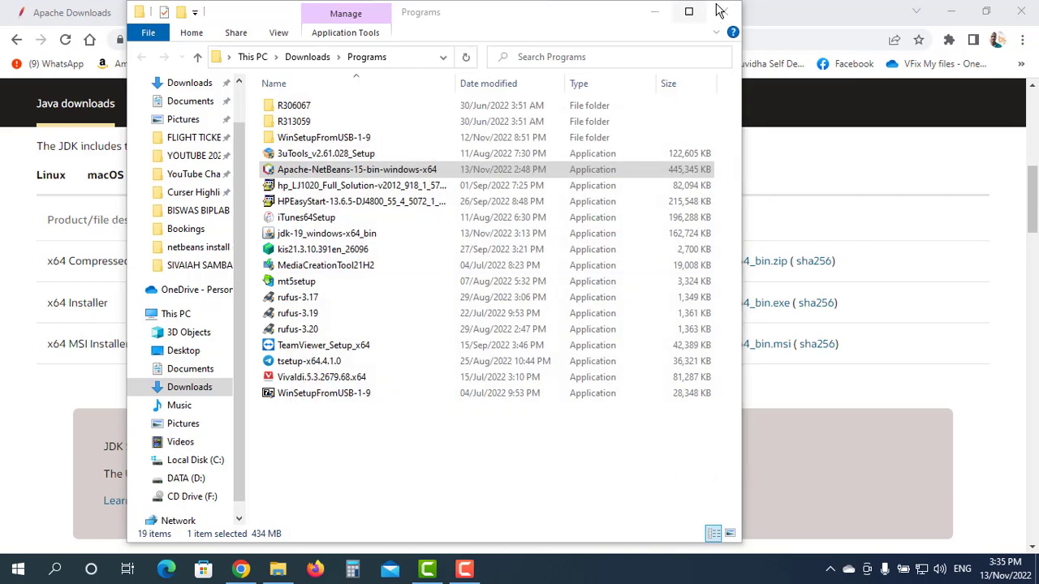
# Step: Minimize the Programs folder window and the browser, and select the Apache NetBeans IDE 15 shortcut on the desktop
pyautogui.click(654, 11)
pyautogui.click(951, 12)
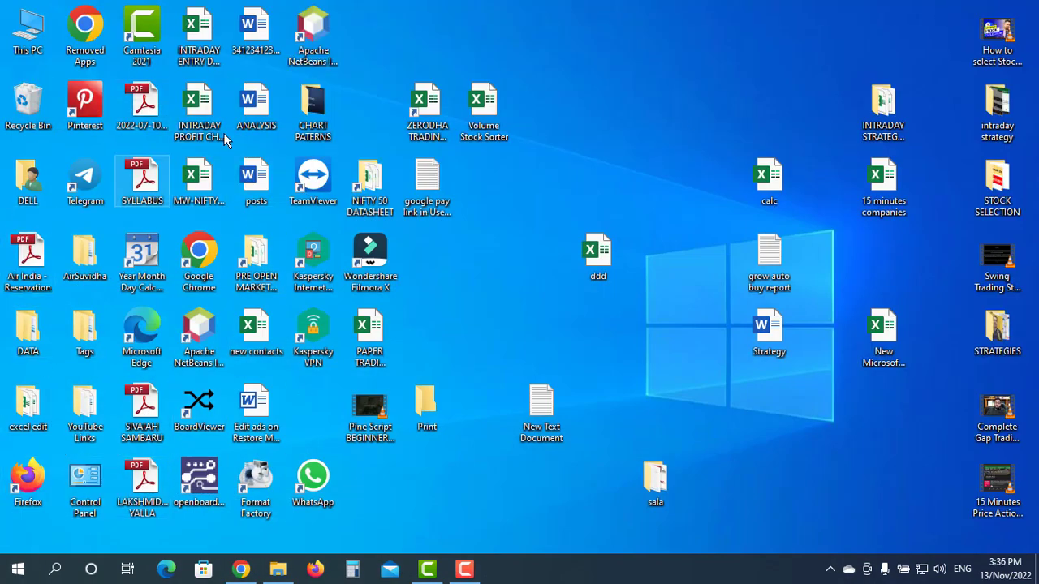
pyautogui.click(313, 27)
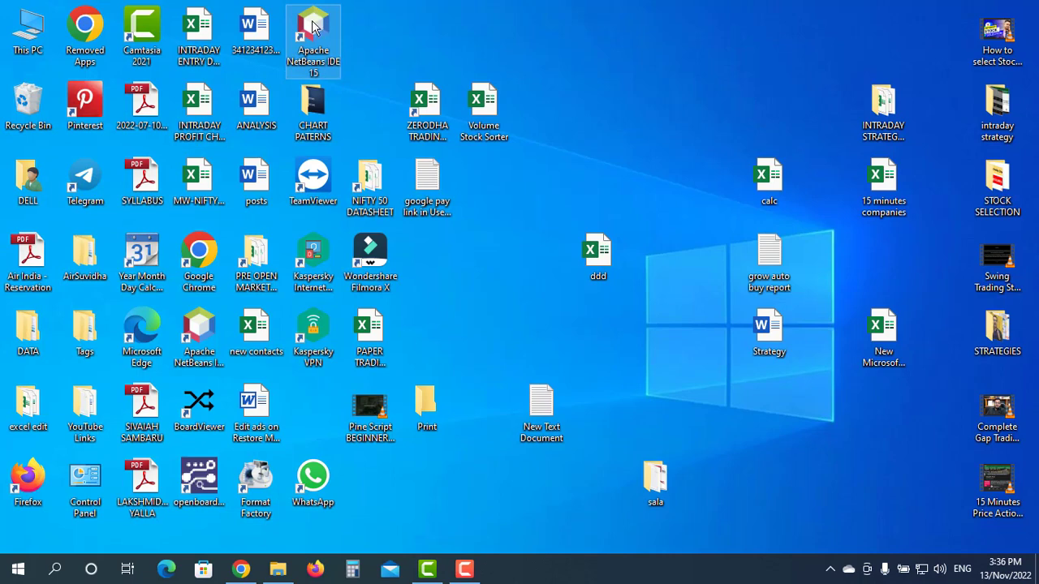